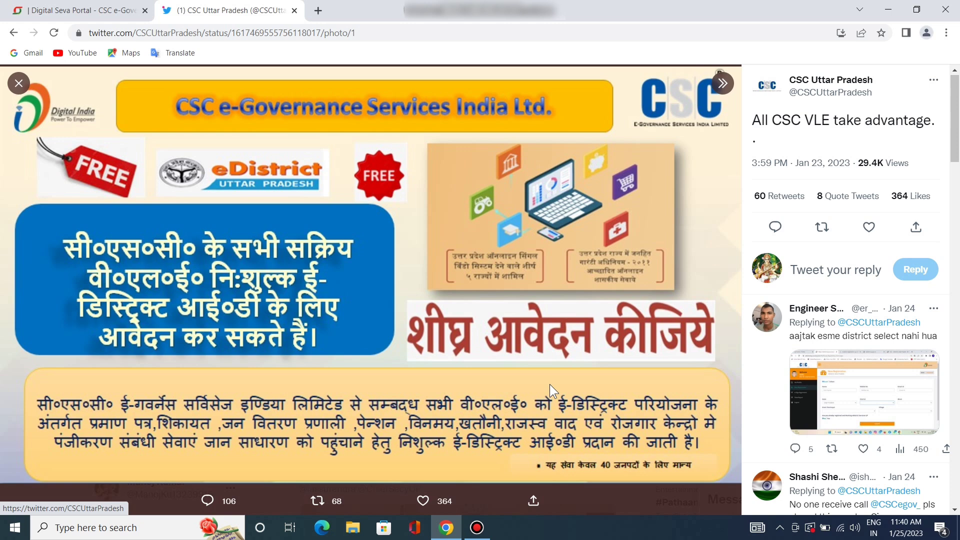
Open edistrictup.csccloud.in in a new tab and log in with Digital Seva Connect
{"action": "left_click", "coordinate": [319, 15]}
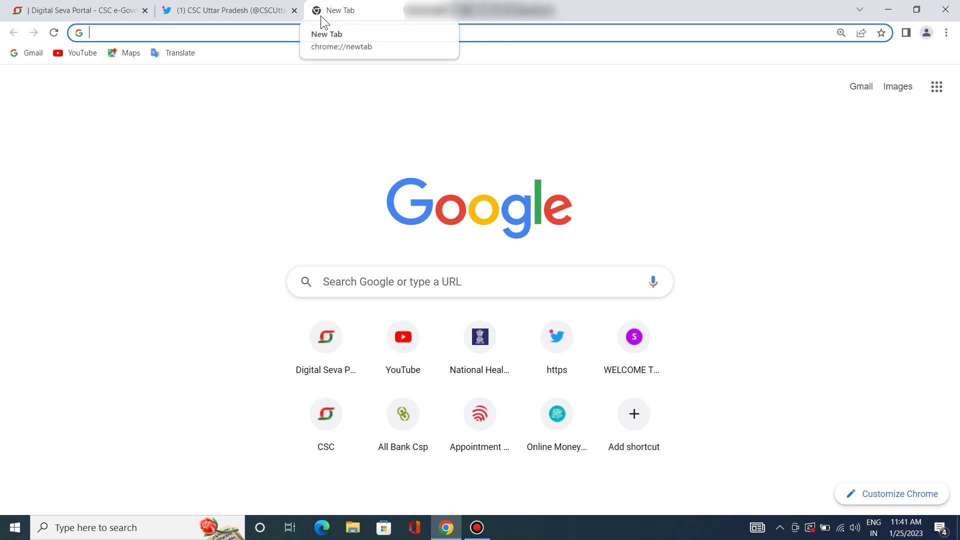
{"action": "type", "text": "edistrictup.csccloud.in"}
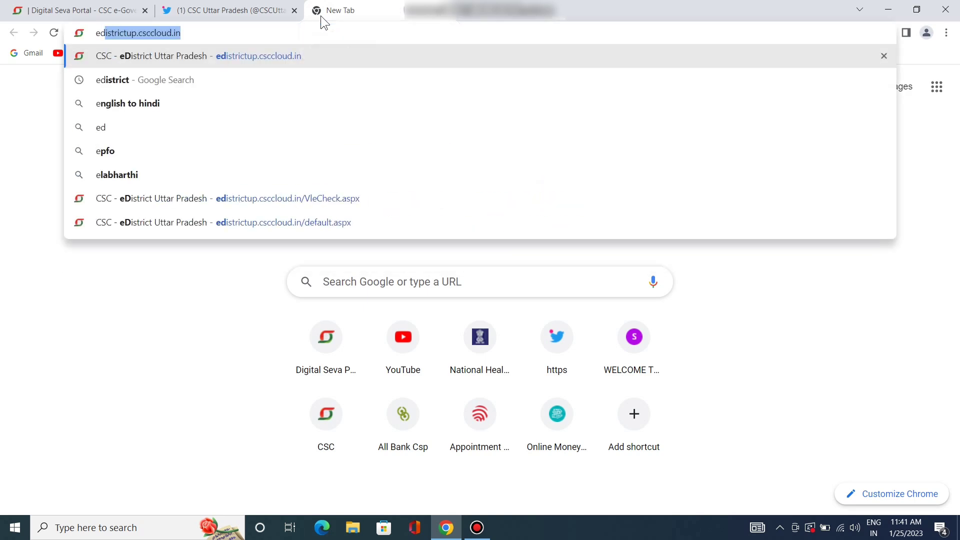
{"action": "left_click", "coordinate": [324, 55]}
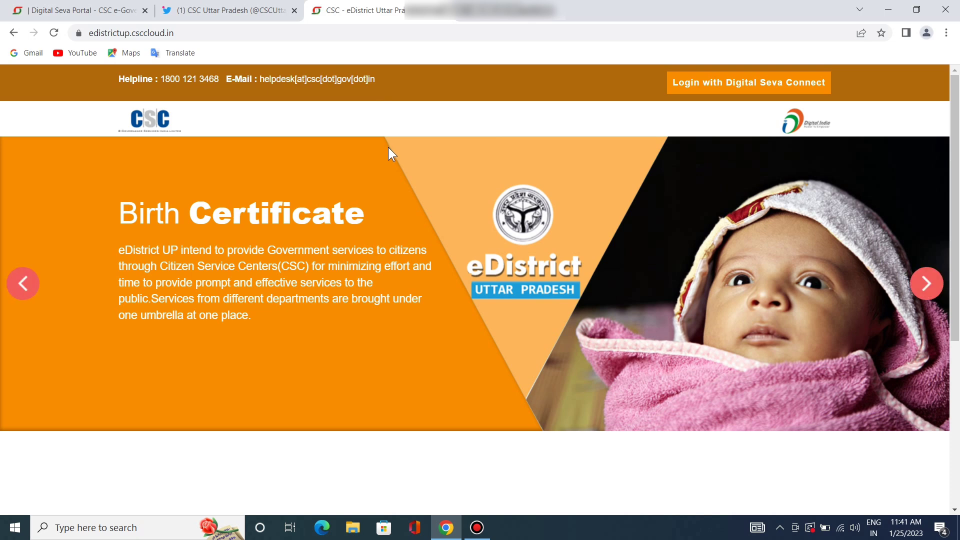
{"action": "left_click", "coordinate": [723, 84]}
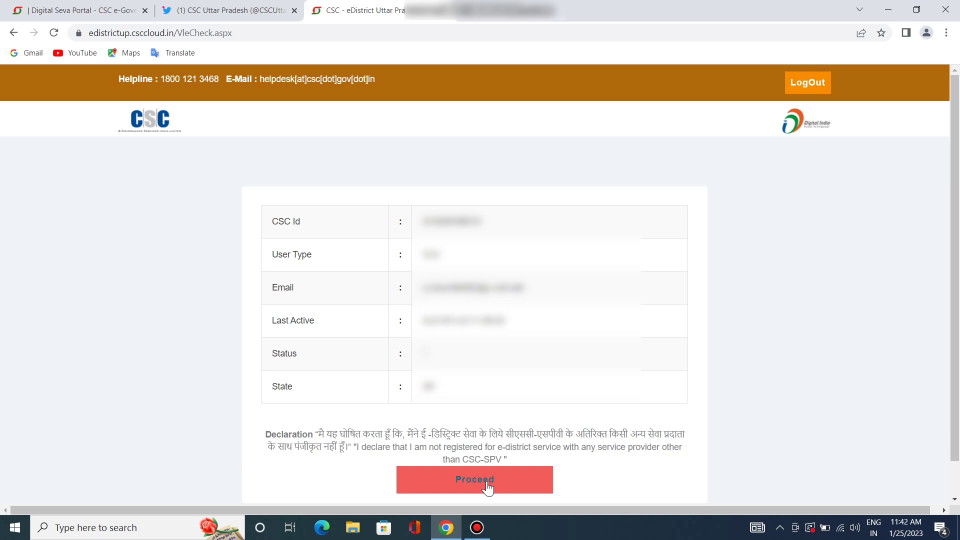
Proceed past the CSC details, acknowledge the Uttar Pradesh-only VLE alert, and close the eDistrict tab
{"action": "left_click", "coordinate": [487, 487]}
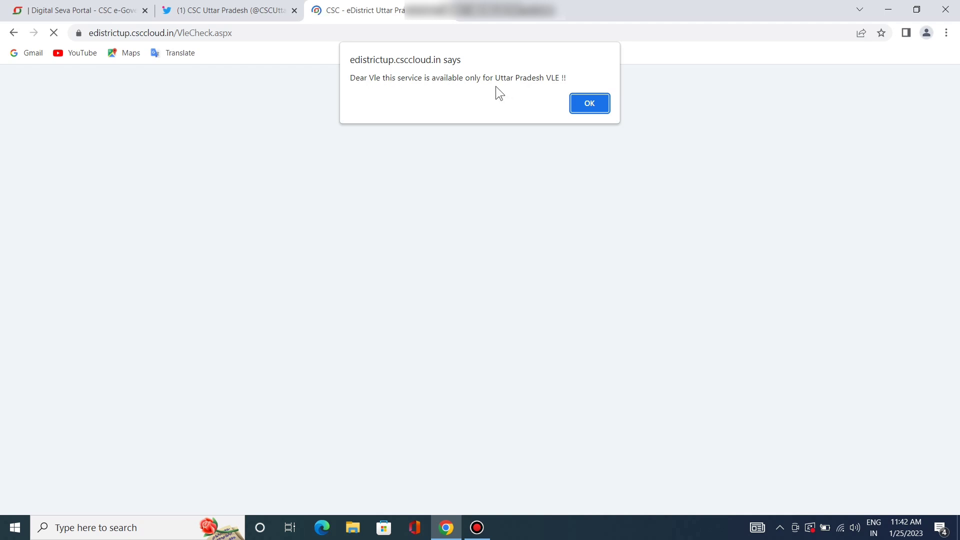
{"action": "left_click", "coordinate": [587, 106]}
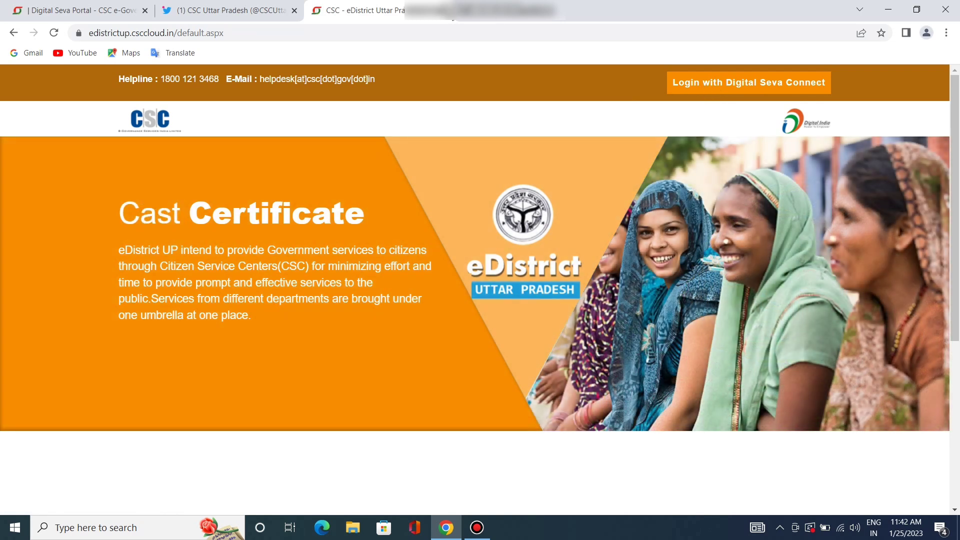
{"action": "left_click", "coordinate": [444, 10]}
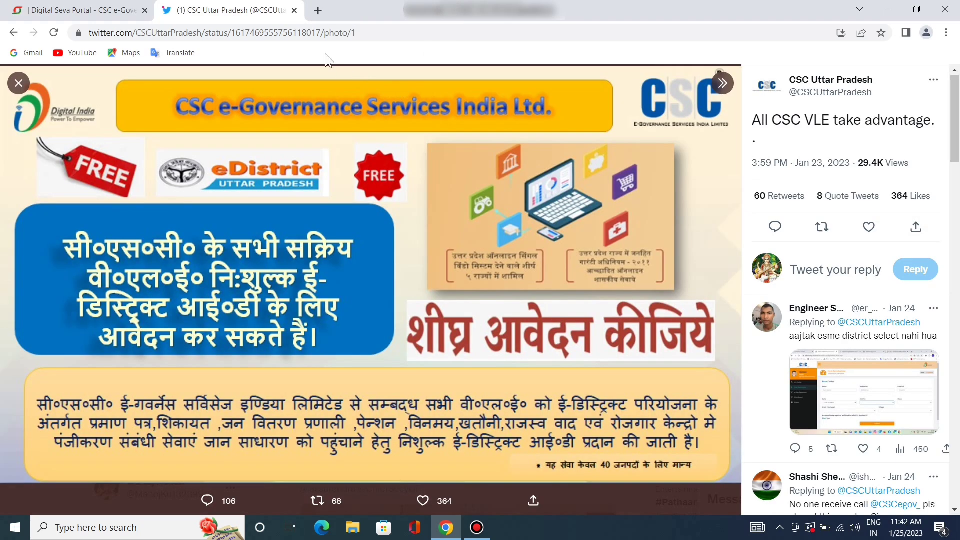
Close the Twitter tab and go to the Digital Seva Services page
{"action": "left_click", "coordinate": [297, 11]}
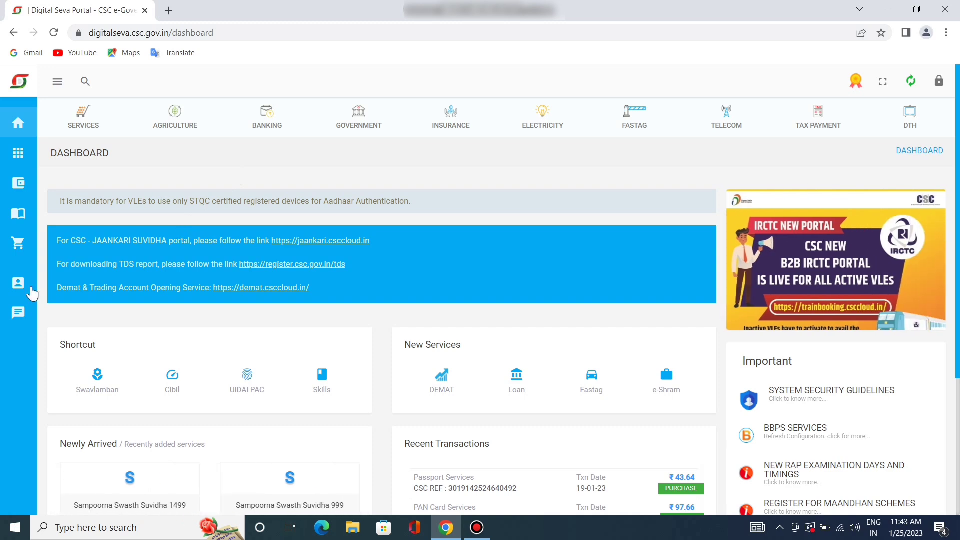
{"action": "left_click", "coordinate": [20, 155]}
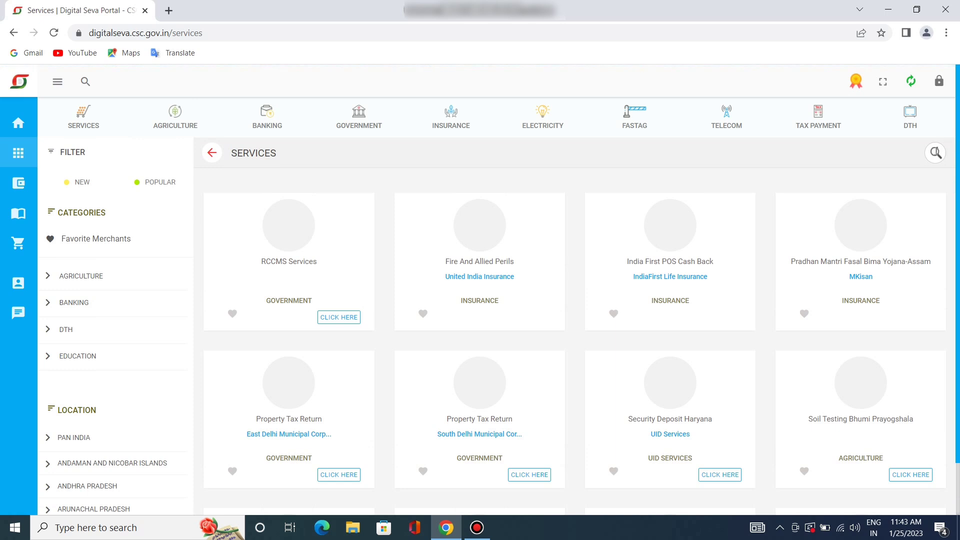
Filter services by HIMACHAL PRADESH and launch the E-District Himachal Pradesh service
{"action": "left_click", "coordinate": [934, 154]}
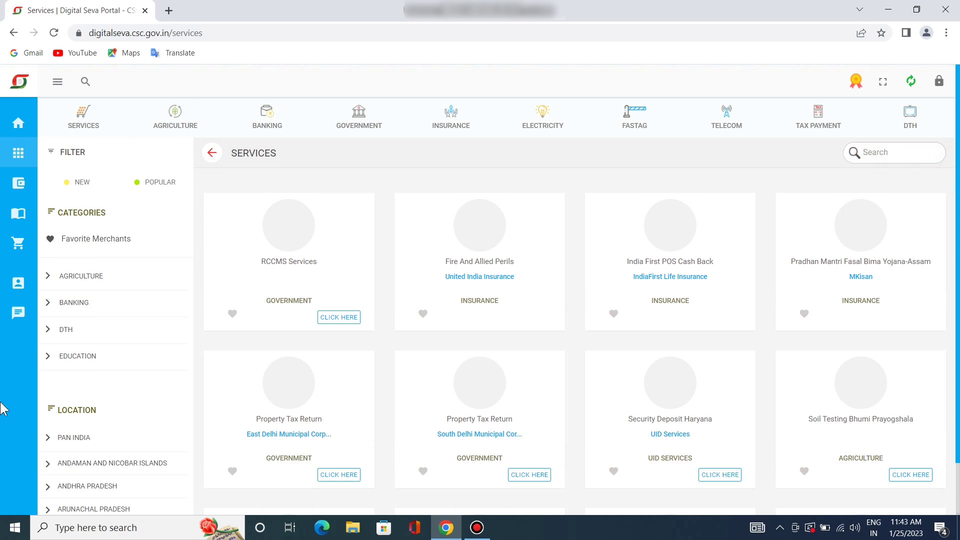
{"action": "scroll", "coordinate": [115, 450], "scroll_direction": "down", "scroll_amount": 5}
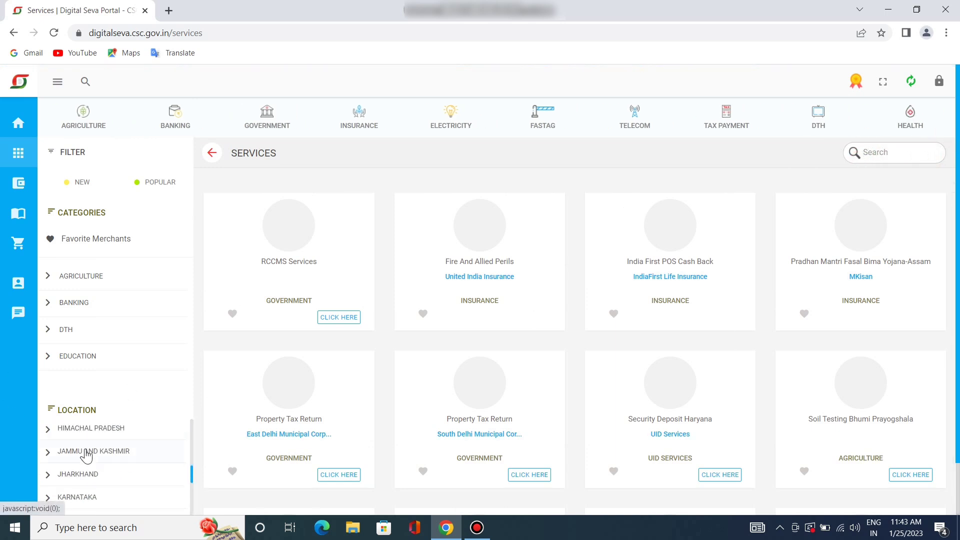
{"action": "left_click", "coordinate": [101, 429]}
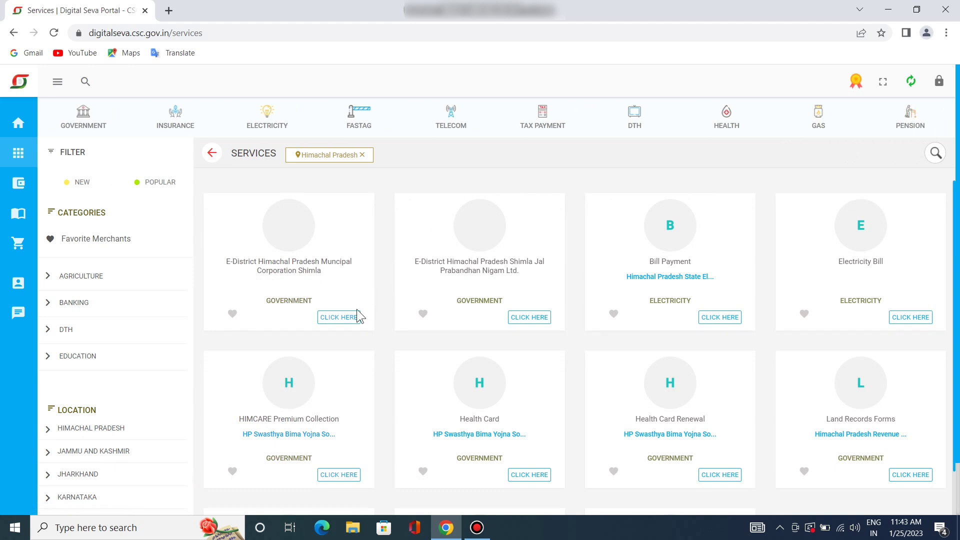
{"action": "left_click", "coordinate": [338, 318]}
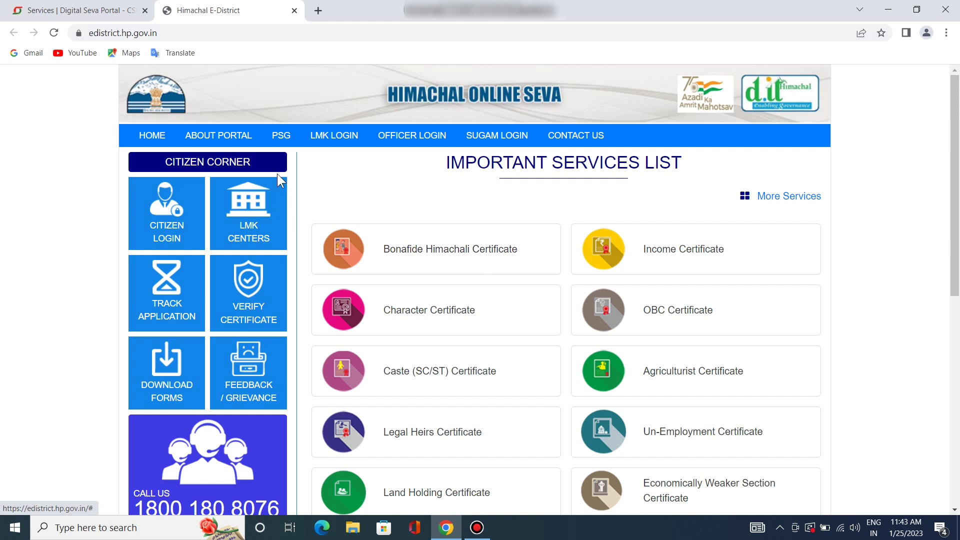
Log in to the LMK portal as a CSC operator with username, password and captcha
{"action": "left_click", "coordinate": [330, 138]}
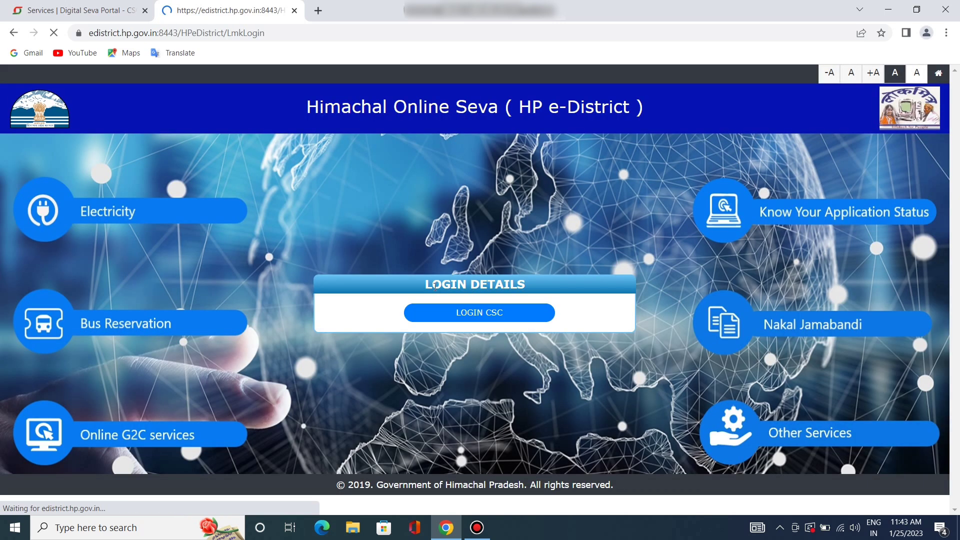
{"action": "left_click", "coordinate": [449, 311]}
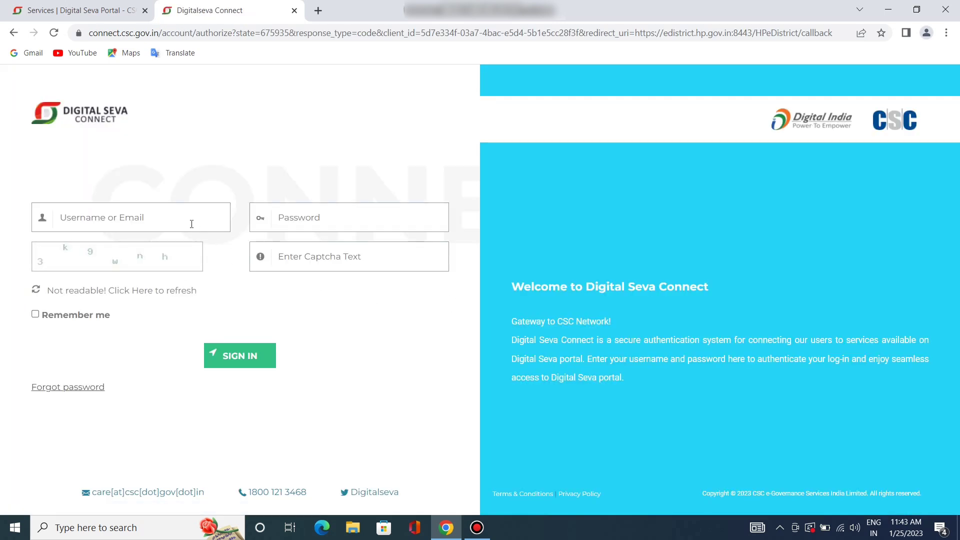
{"action": "left_click", "coordinate": [143, 205]}
{"action": "key", "text": "ctrl+v"}
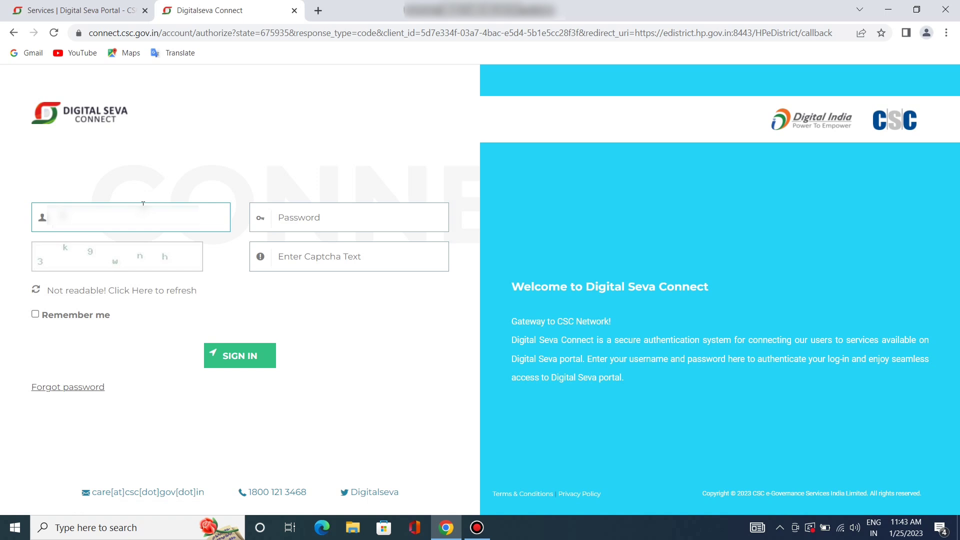
{"action": "type", "text": "1234"}
{"action": "type", "text": "aad"}
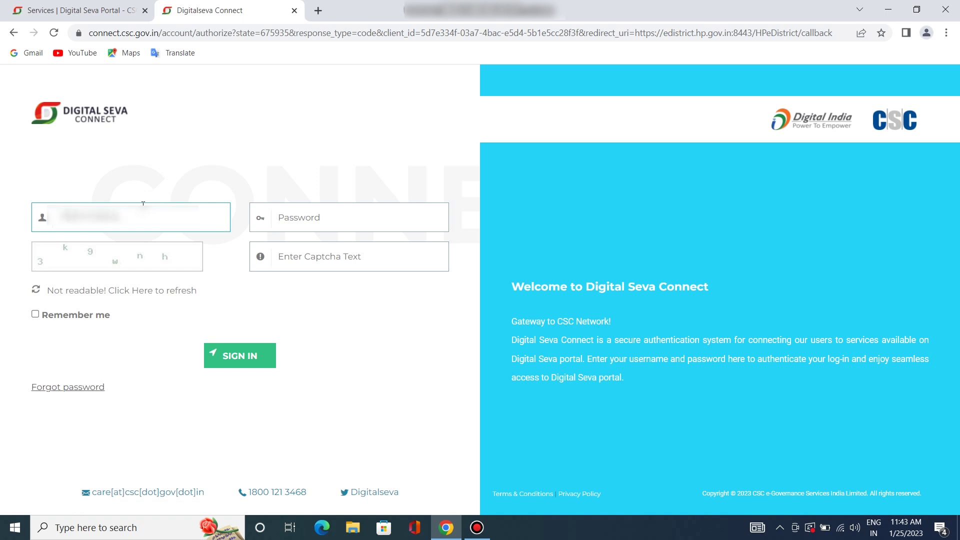
{"action": "key", "text": "Tab"}
{"action": "type", "text": "a"}
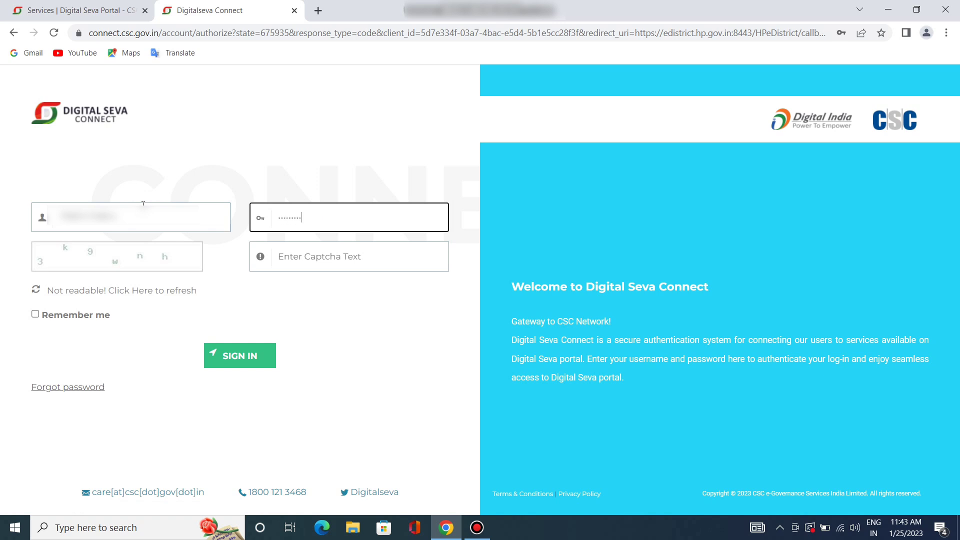
{"action": "key", "text": "Tab"}
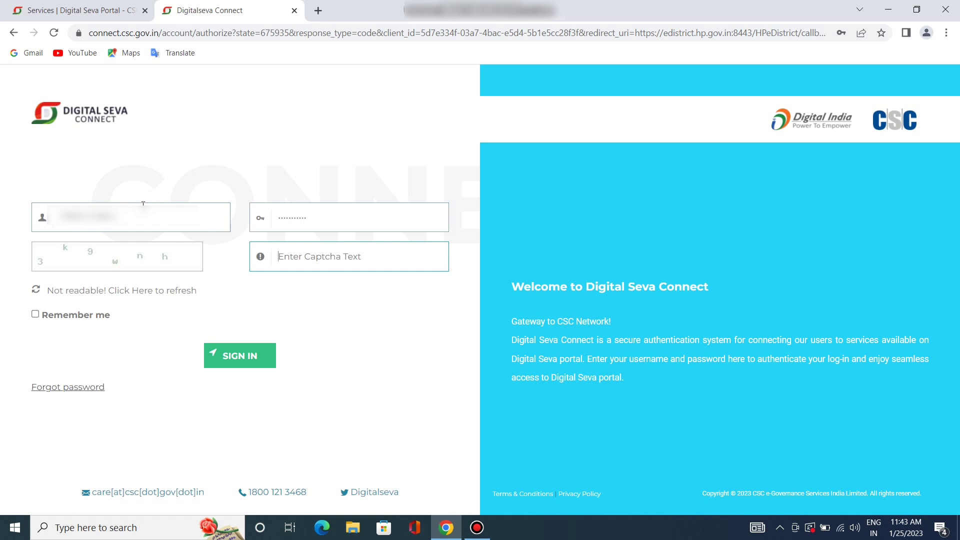
{"action": "type", "text": "3k9wnh"}
{"action": "left_click", "coordinate": [261, 363]}
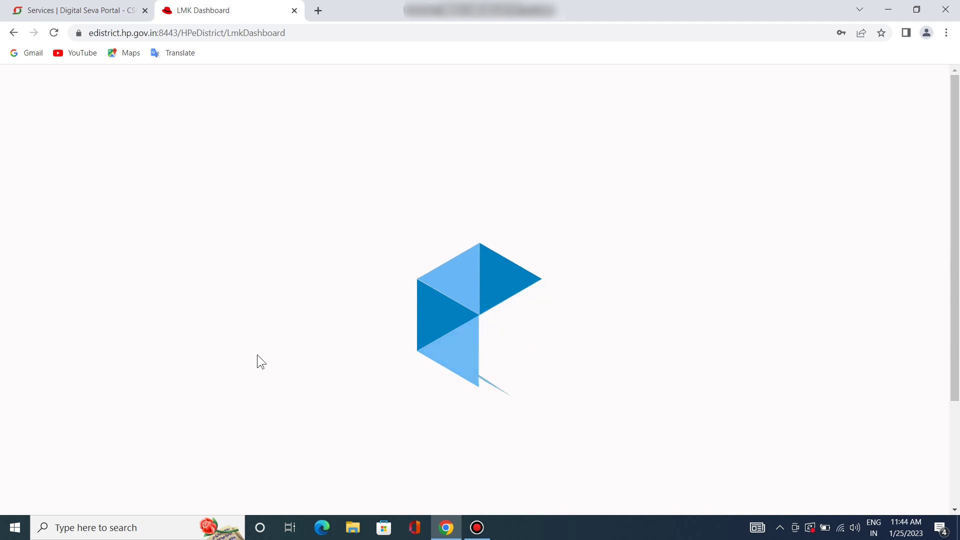
Open Online Services, select Bonafide Himachali Certificate, then close the Himachal Online Seva tab
{"action": "mouse_move", "coordinate": [22, 272]}
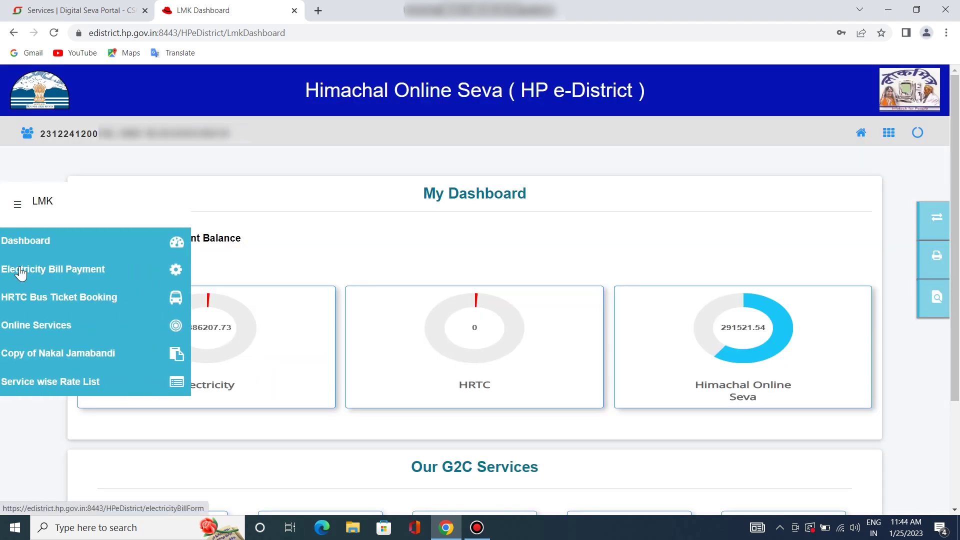
{"action": "scroll", "coordinate": [58, 336], "scroll_direction": "down", "scroll_amount": 3}
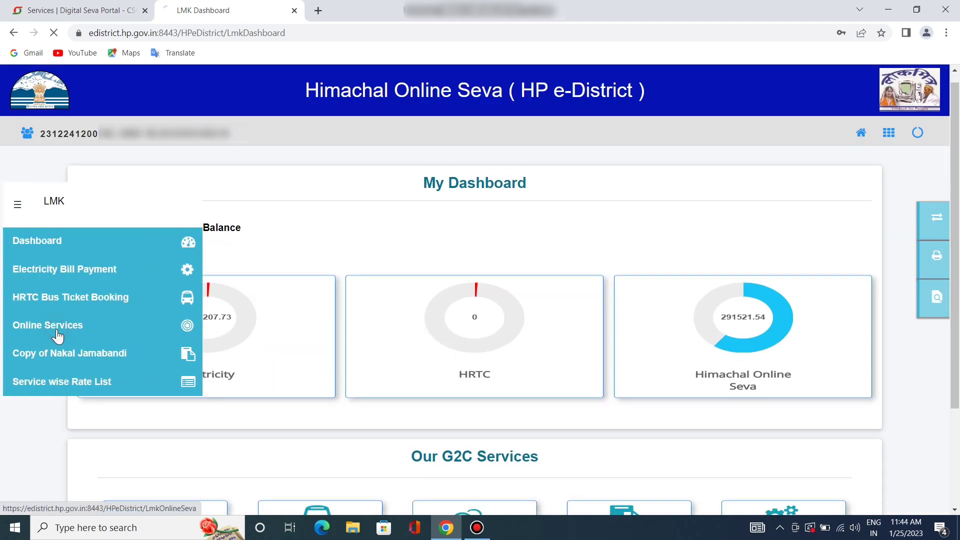
{"action": "left_click", "coordinate": [58, 326]}
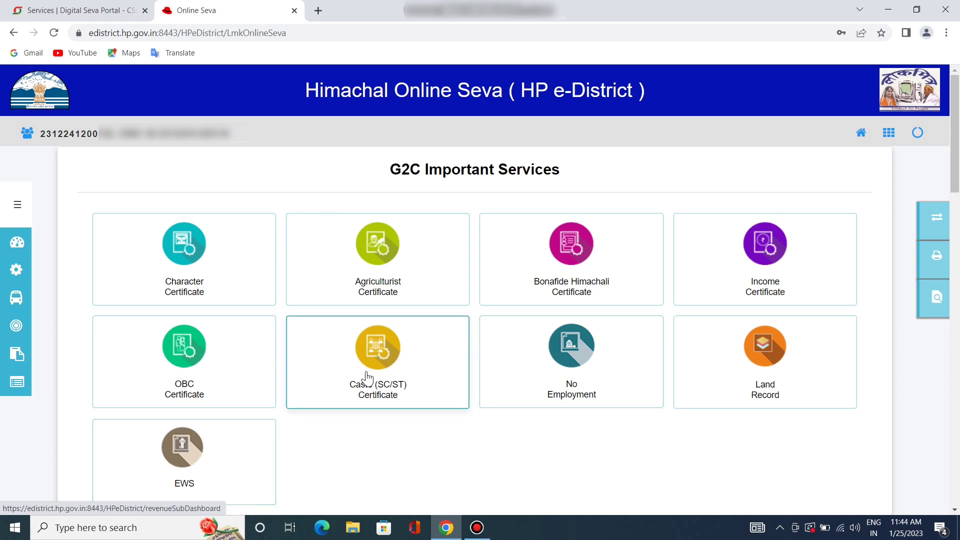
{"action": "left_click", "coordinate": [495, 287]}
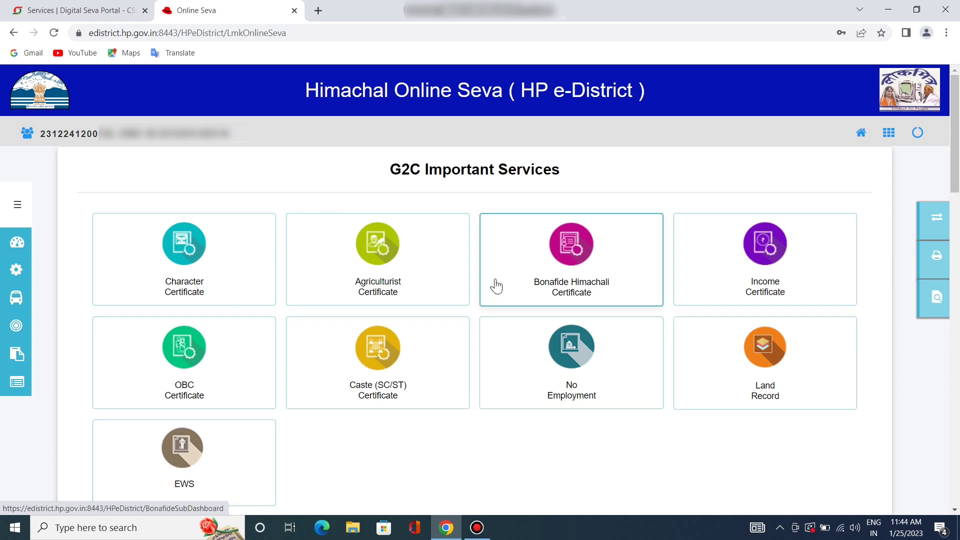
{"action": "left_click", "coordinate": [294, 11]}
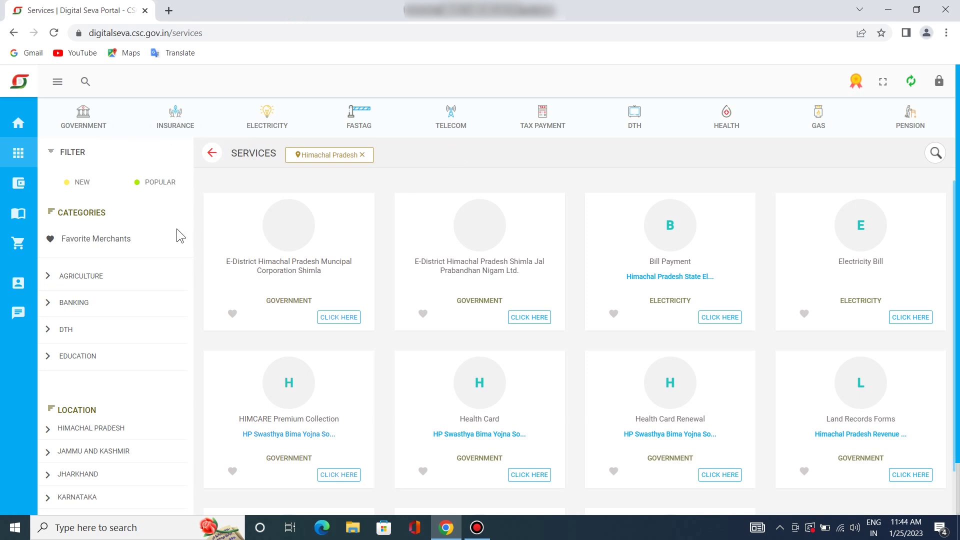
Remove the Himachal Pradesh location filter and filter services by BIHAR instead
{"action": "left_click", "coordinate": [367, 155]}
{"action": "left_click", "coordinate": [366, 156]}
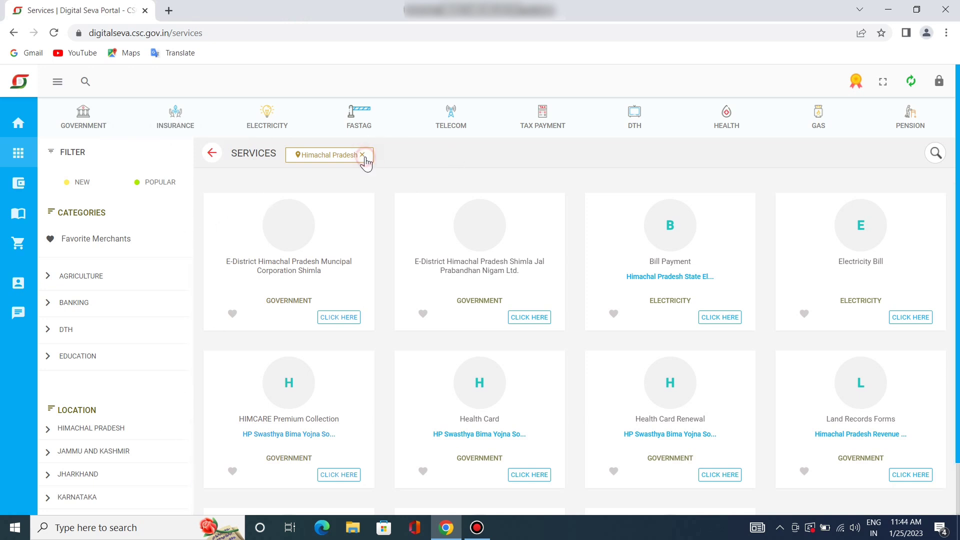
{"action": "scroll", "coordinate": [115, 452], "scroll_direction": "up", "scroll_amount": 5}
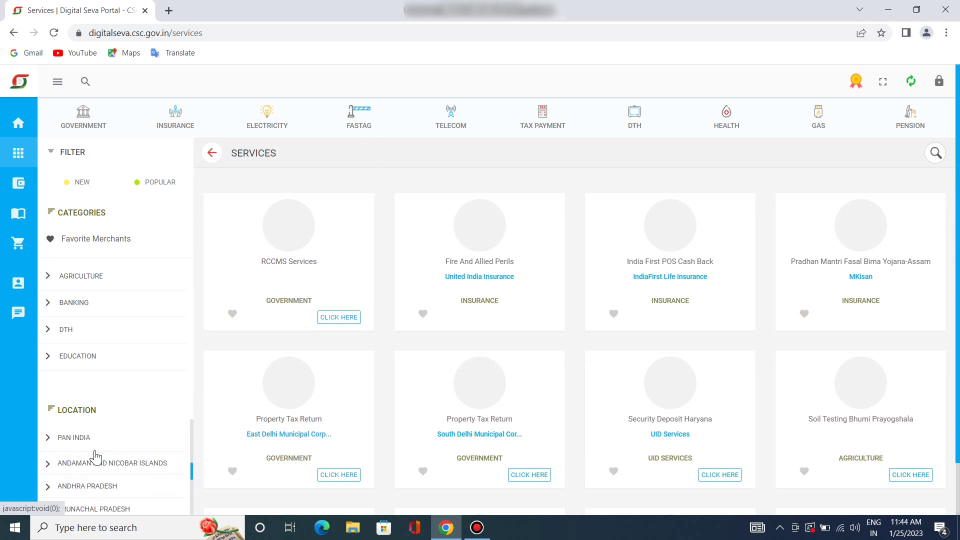
{"action": "scroll", "coordinate": [95, 457], "scroll_direction": "down", "scroll_amount": 5}
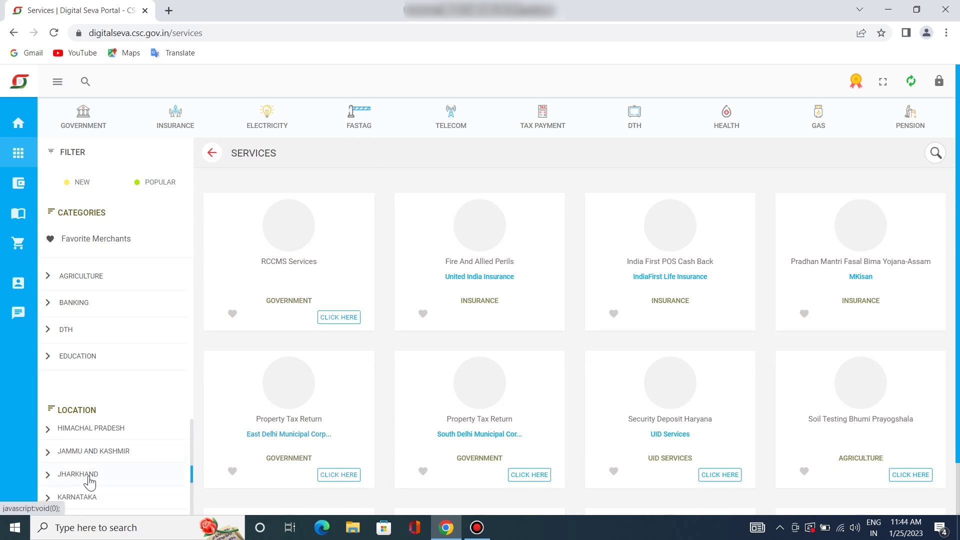
{"action": "scroll", "coordinate": [86, 485], "scroll_direction": "down", "scroll_amount": 5}
{"action": "scroll", "coordinate": [89, 483], "scroll_direction": "down", "scroll_amount": 2}
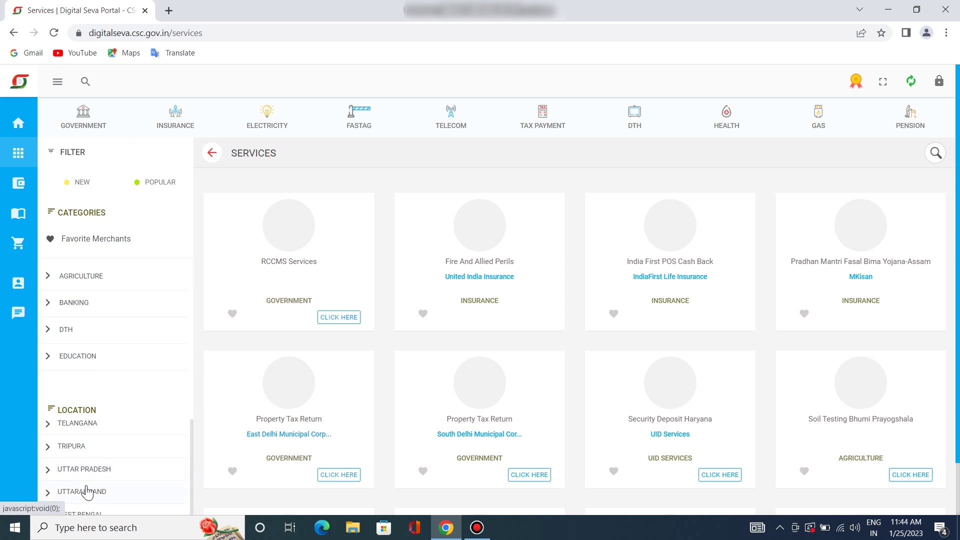
{"action": "scroll", "coordinate": [87, 484], "scroll_direction": "down", "scroll_amount": 1}
{"action": "scroll", "coordinate": [103, 442], "scroll_direction": "up", "scroll_amount": 5}
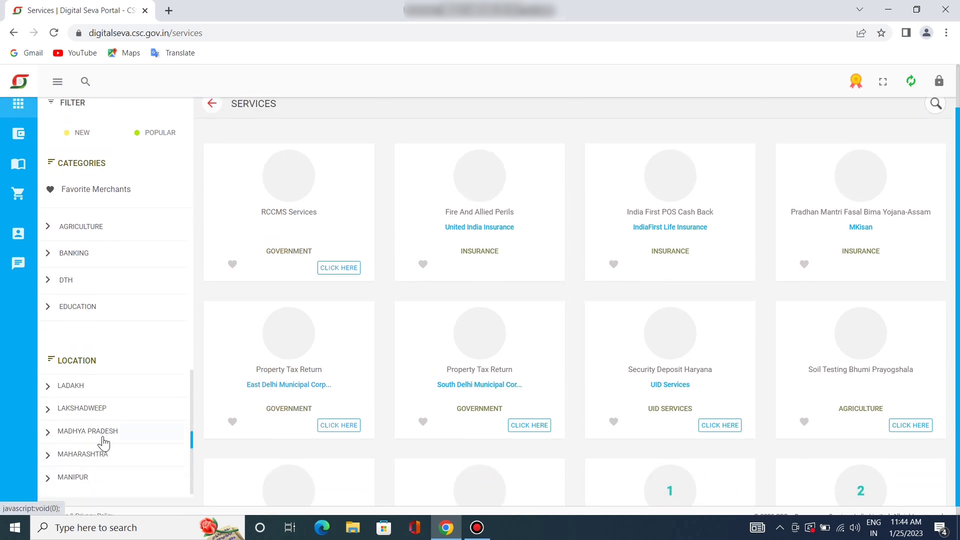
{"action": "scroll", "coordinate": [103, 444], "scroll_direction": "up", "scroll_amount": 5}
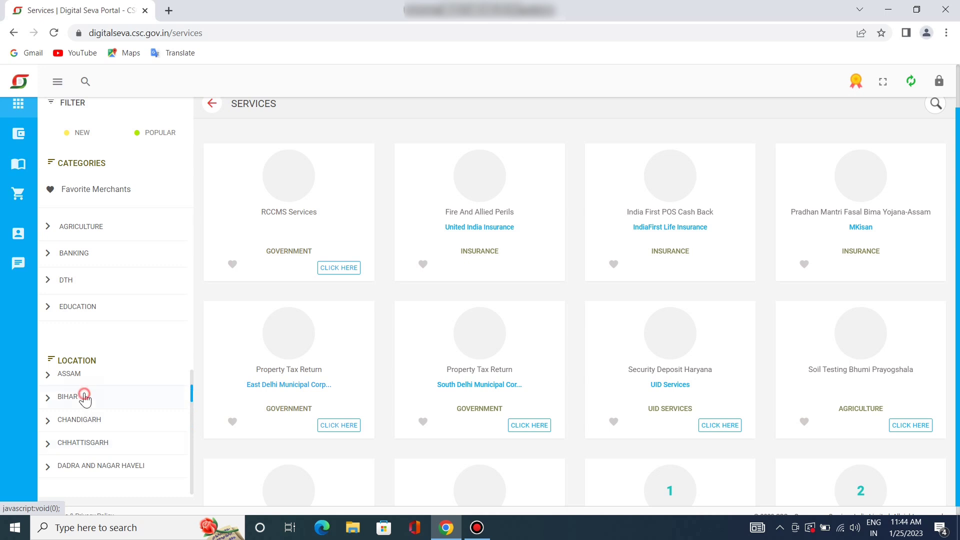
{"action": "left_click", "coordinate": [91, 396]}
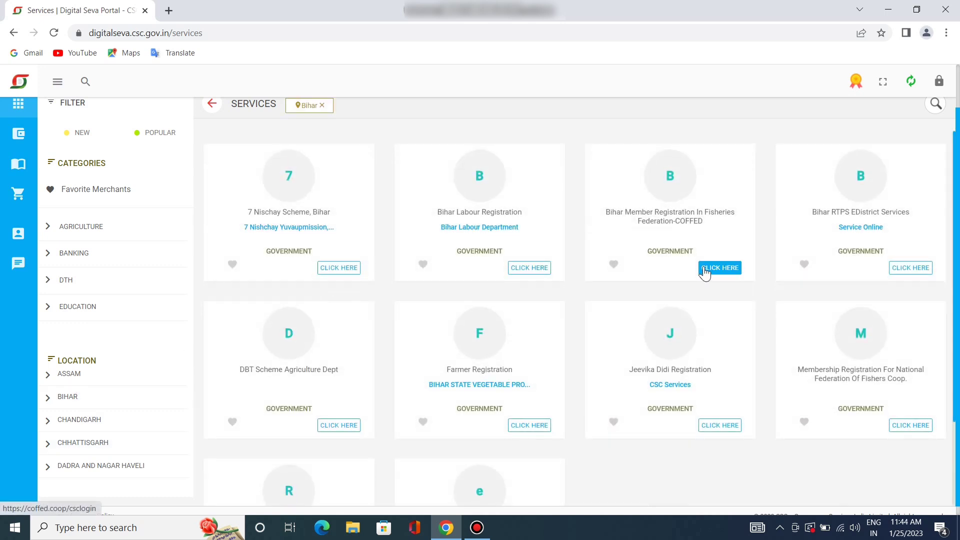
Open the Bihar RTPS EDistrict Services portal from its service card
{"action": "left_click", "coordinate": [810, 213]}
{"action": "left_click_drag", "start_coordinate": [810, 213], "coordinate": [905, 214]}
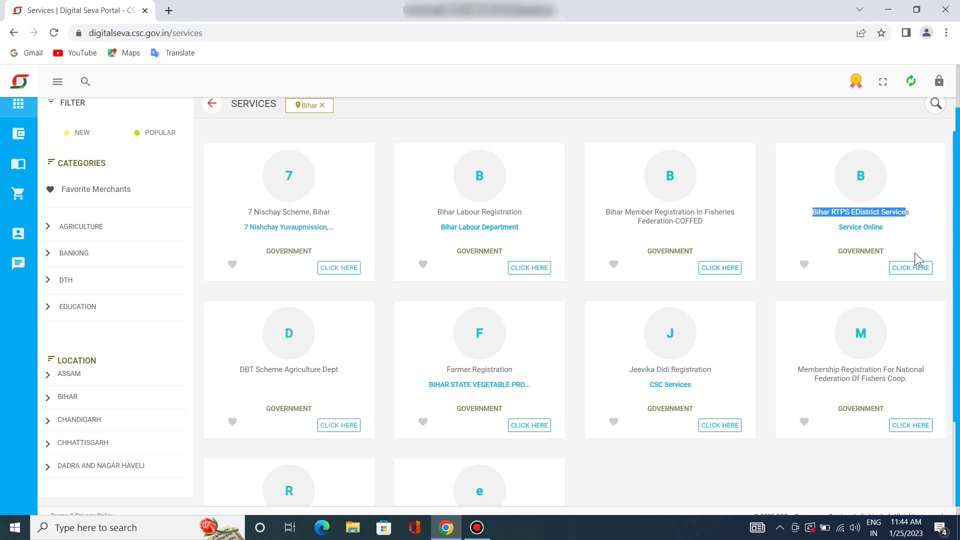
{"action": "left_click", "coordinate": [902, 272]}
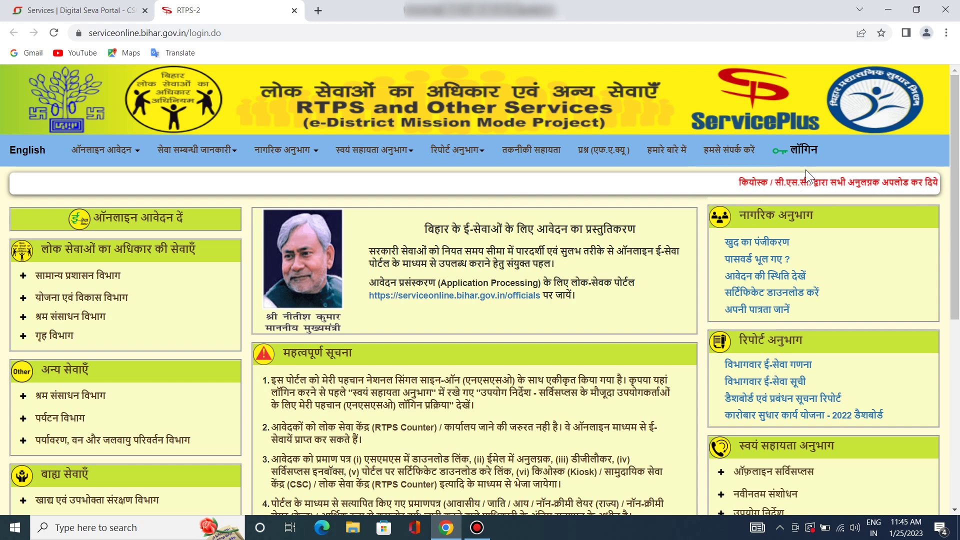
Continue through the RTPS login precautions to JanParichay sign-in, then clear the Bihar filter
{"action": "left_click", "coordinate": [809, 150]}
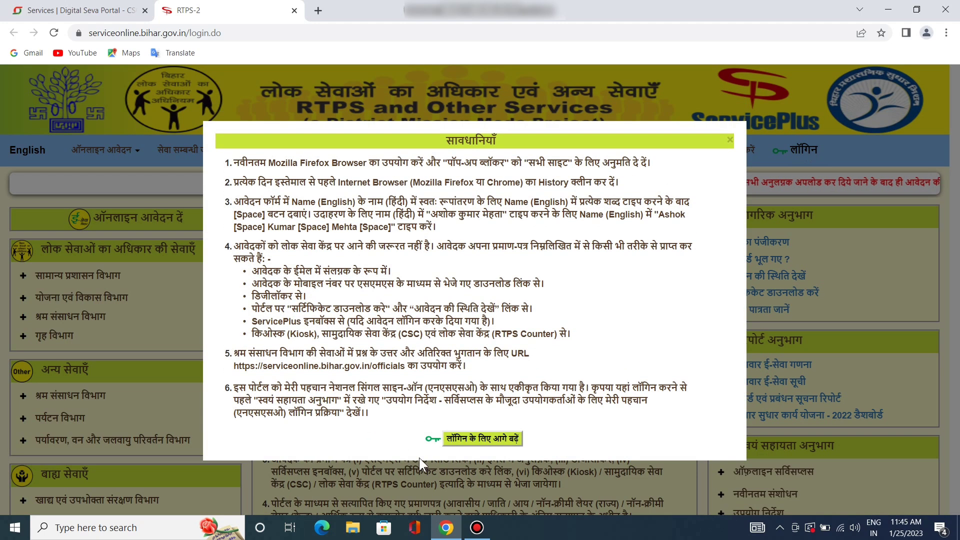
{"action": "left_click", "coordinate": [478, 440]}
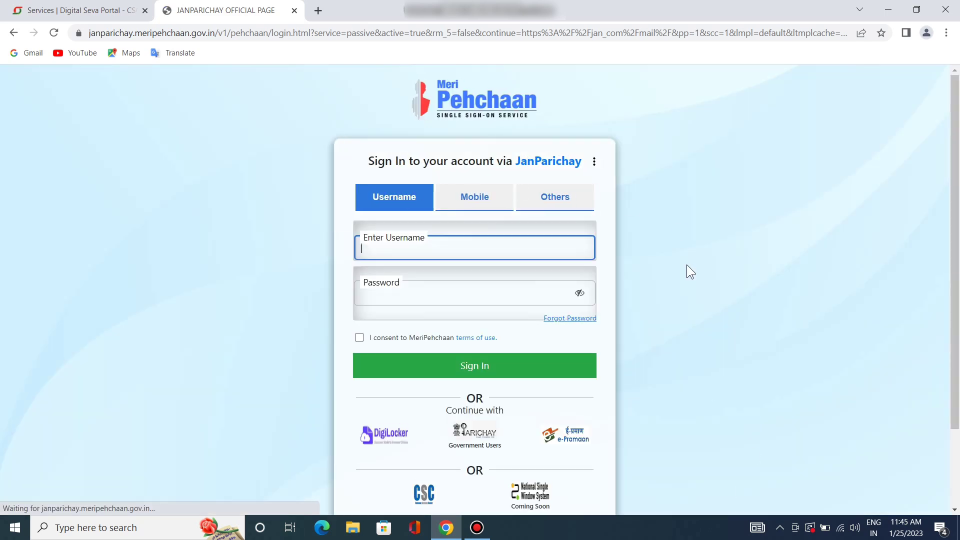
{"action": "scroll", "coordinate": [686, 263], "scroll_direction": "down", "scroll_amount": 2}
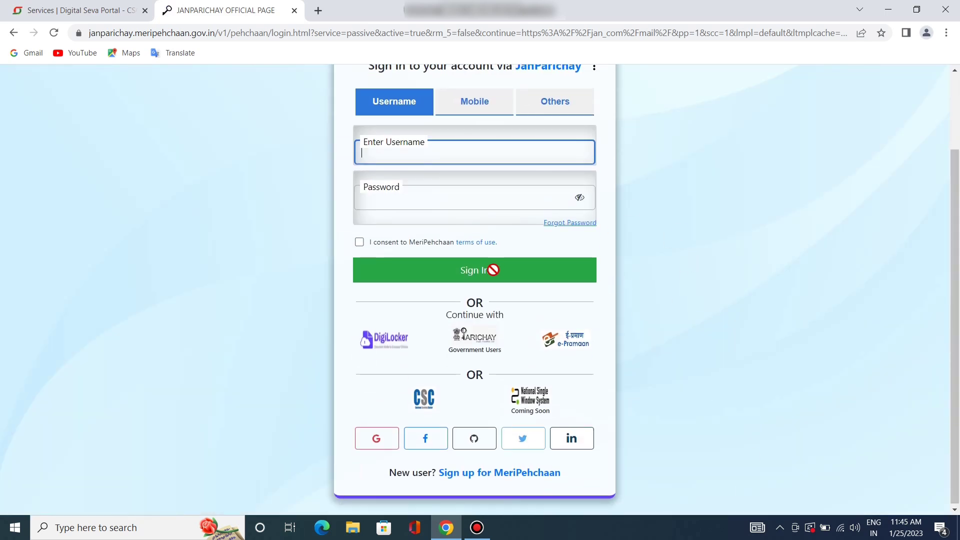
{"action": "scroll", "coordinate": [505, 257], "scroll_direction": "up", "scroll_amount": 2}
{"action": "scroll", "coordinate": [540, 287], "scroll_direction": "down", "scroll_amount": 2}
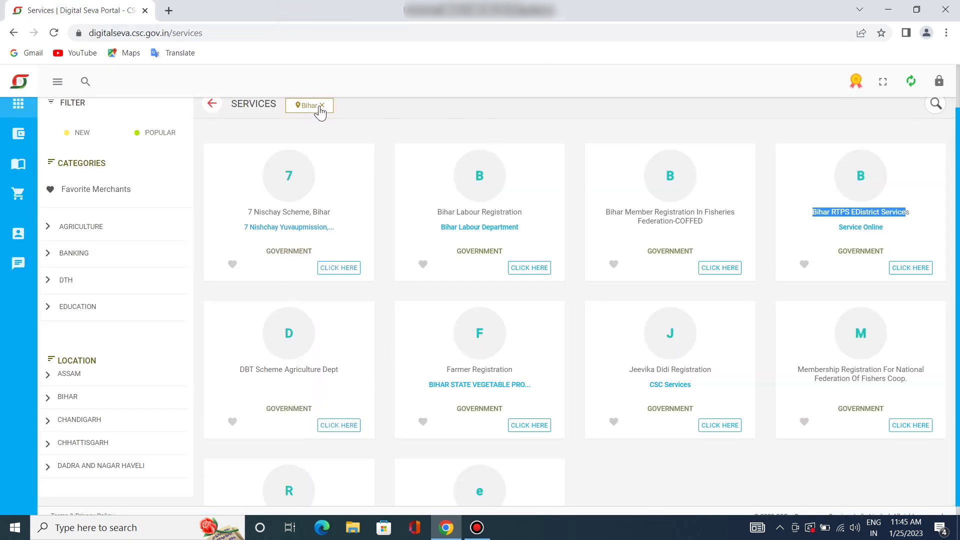
{"action": "left_click", "coordinate": [322, 106]}
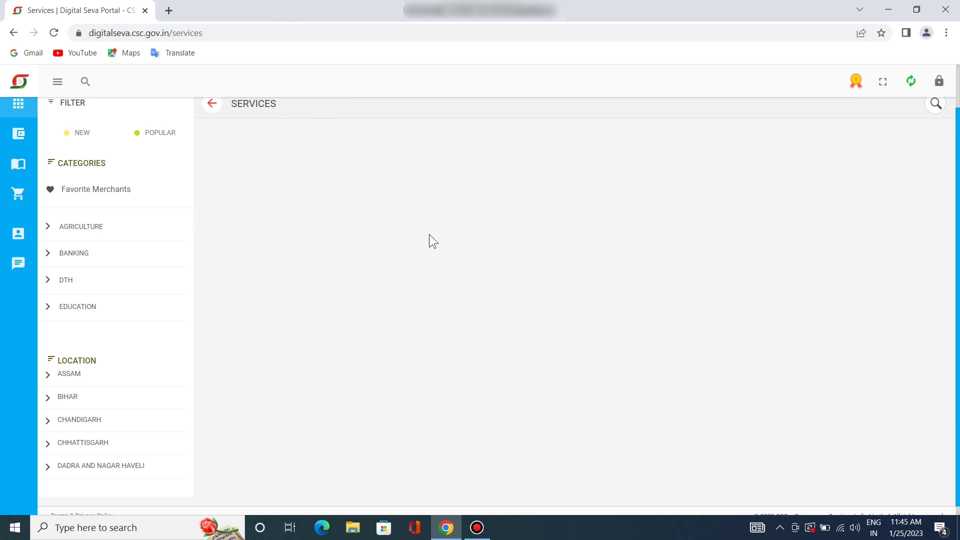
{"action": "scroll", "coordinate": [602, 302], "scroll_direction": "up", "scroll_amount": 1}
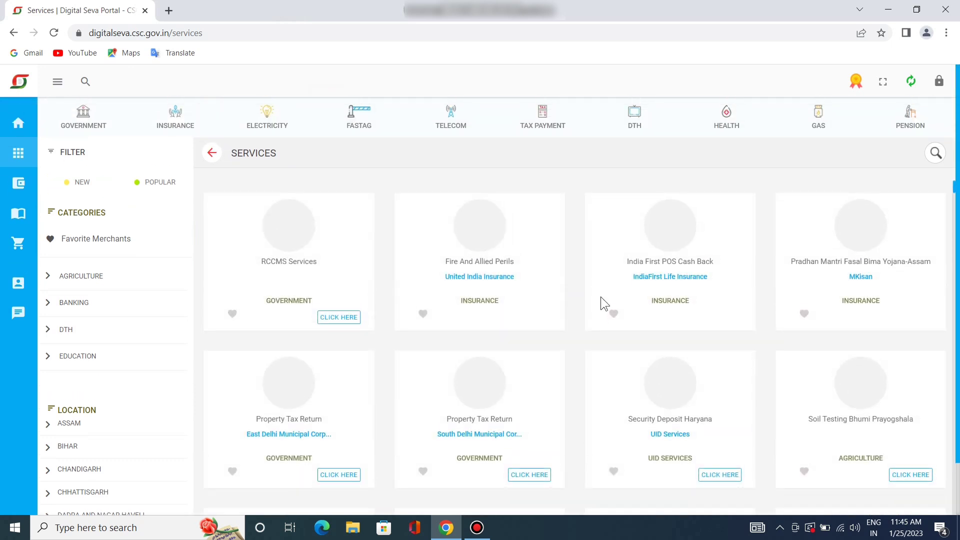